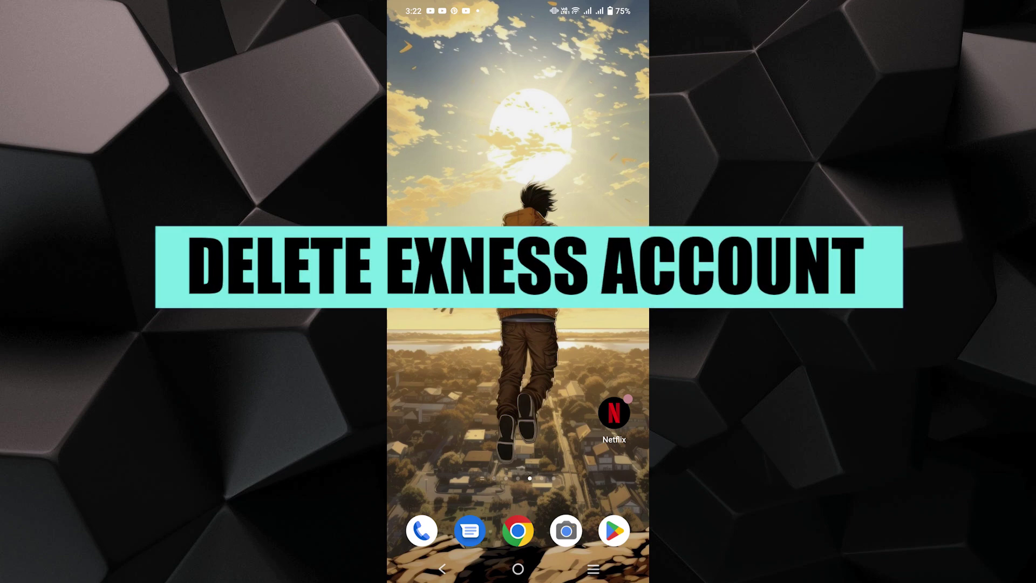
# Swipe the home screen left to the app page holding Exness
pyautogui.moveTo(600, 324); pyautogui.dragTo(438, 324)
# Launch Exness and open the Termination conditions article from the delete-account sheet
pyautogui.click(614, 204)
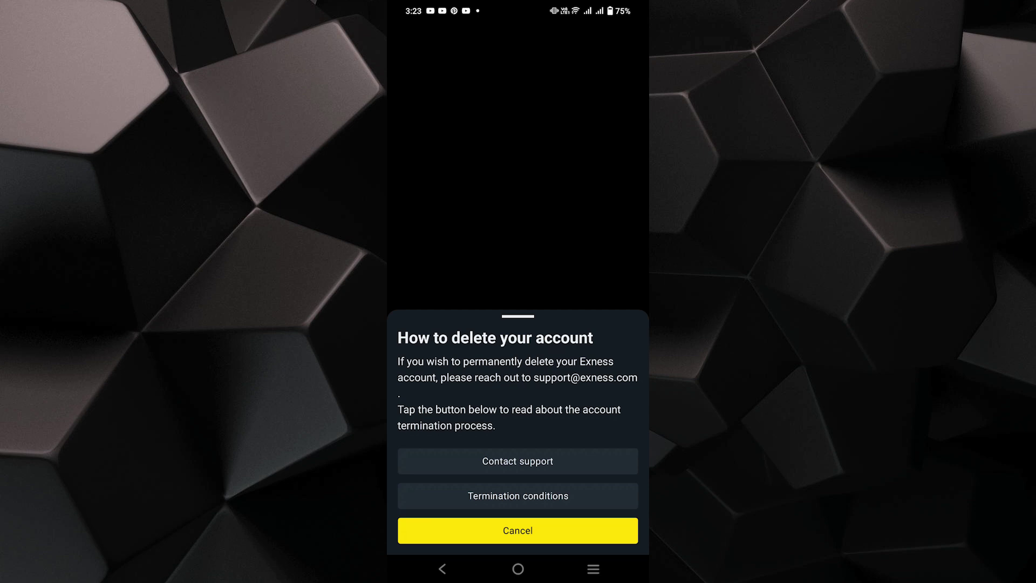
pyautogui.click(518, 496)
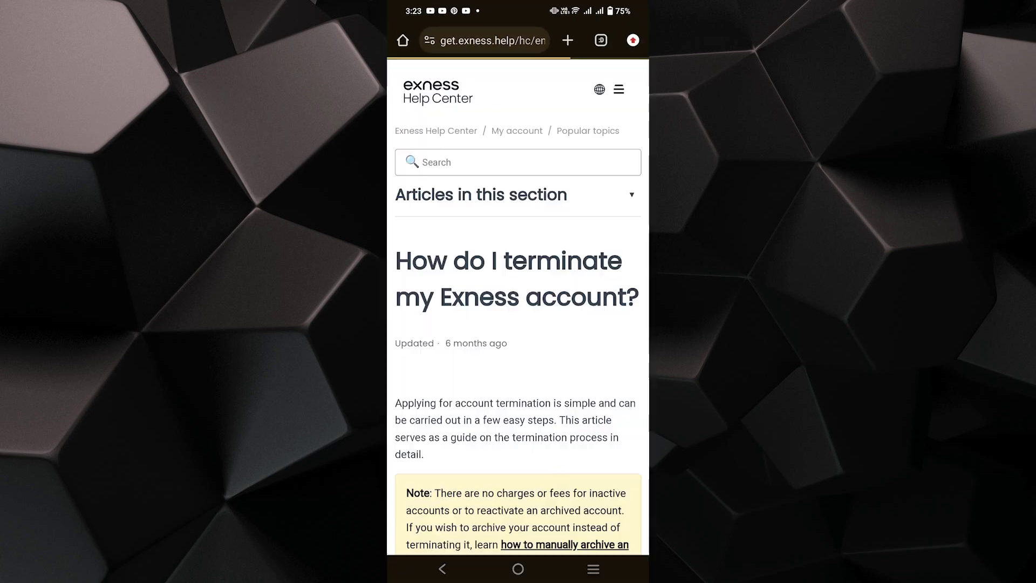
pyautogui.scroll(-2, 567, 399)
pyautogui.scroll(-3, 519, 325)
pyautogui.scroll(-3, 518, 324)
pyautogui.scroll(-2, 518, 323)
pyautogui.scroll(-3, 518, 324)
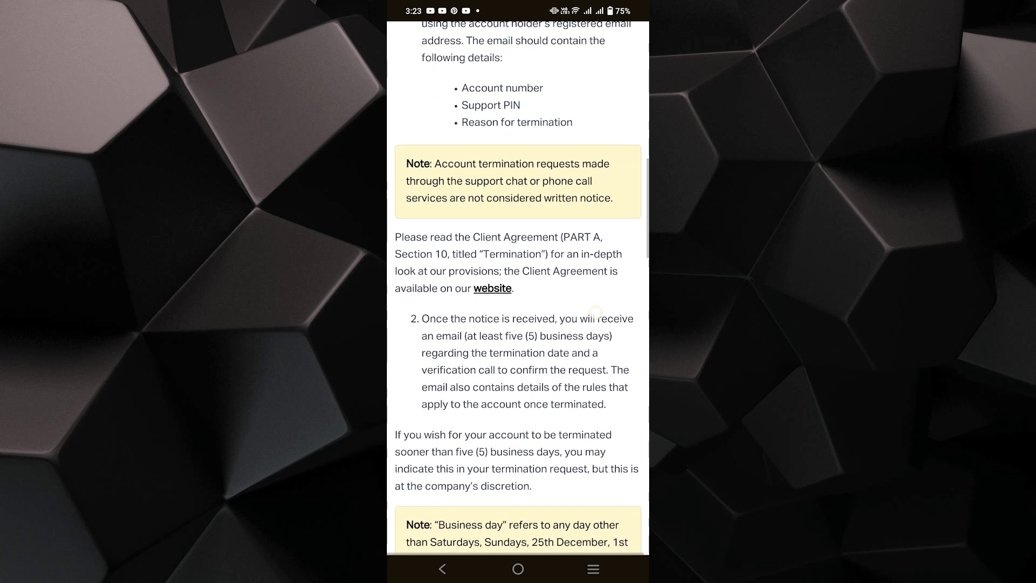
pyautogui.scroll(1, 518, 324)
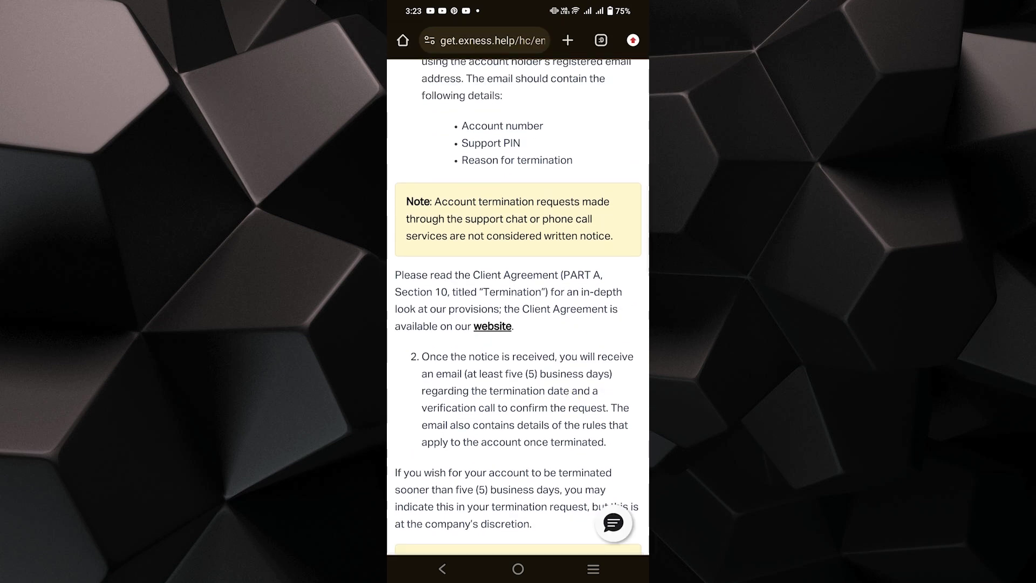
pyautogui.scroll(2, 519, 325)
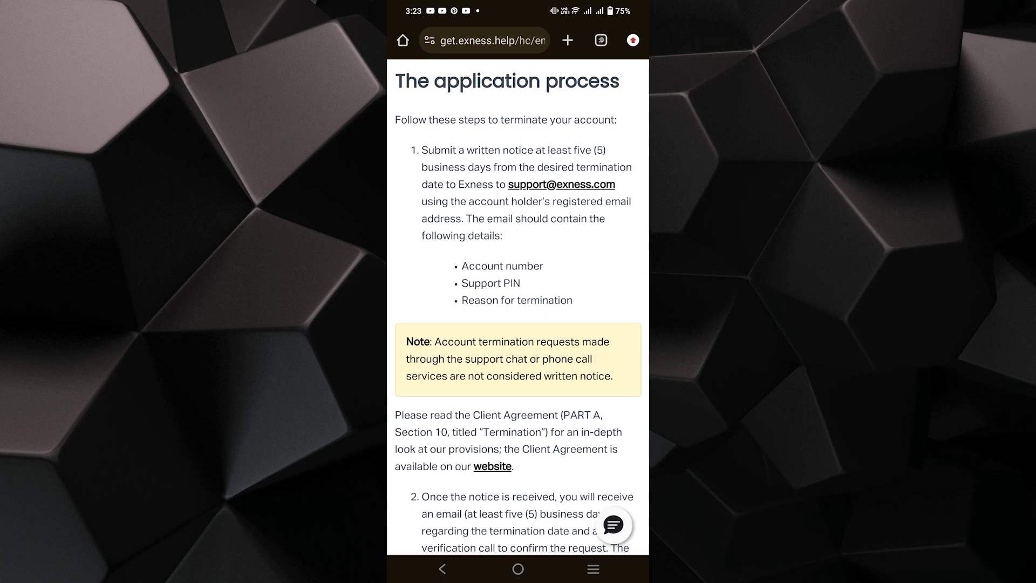
pyautogui.scroll(-1, 519, 324)
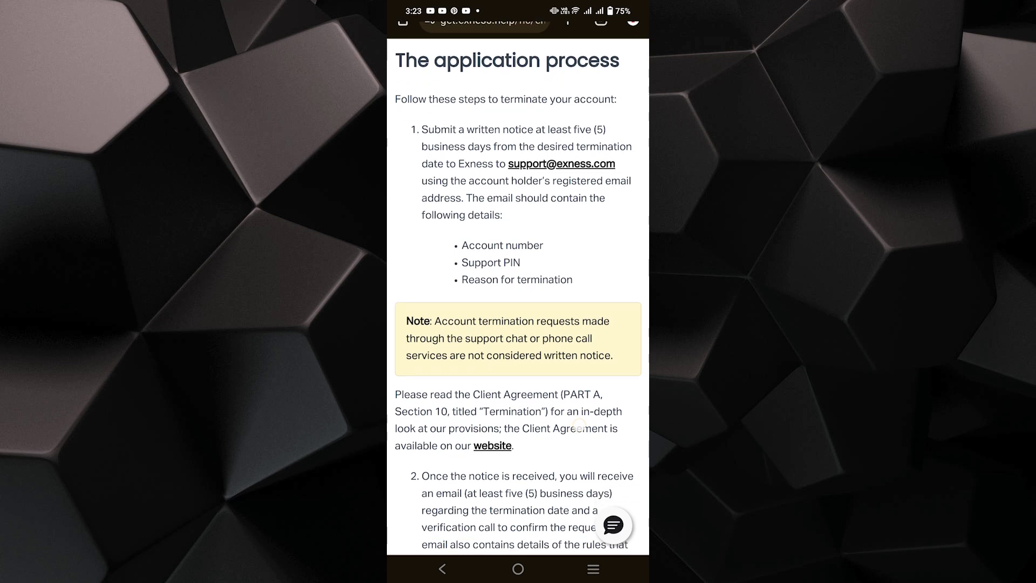
pyautogui.scroll(-1, 582, 414)
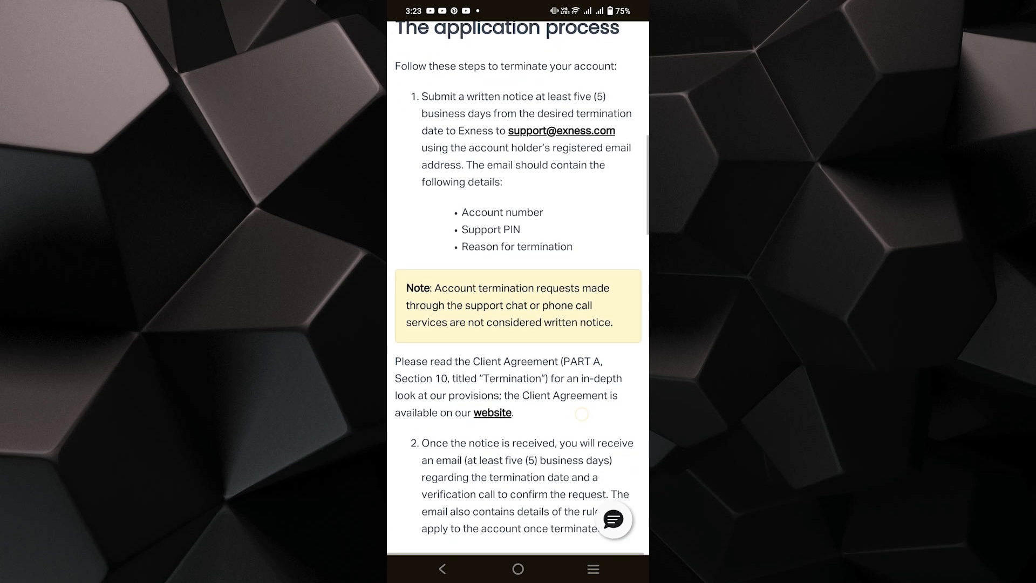
pyautogui.scroll(-5, 582, 414)
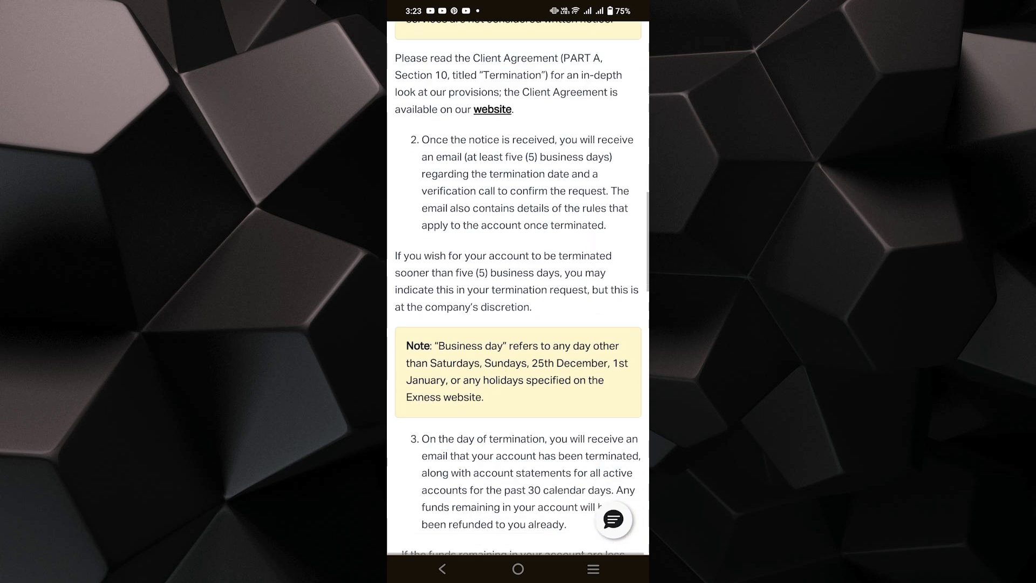
pyautogui.scroll(-3, 596, 343)
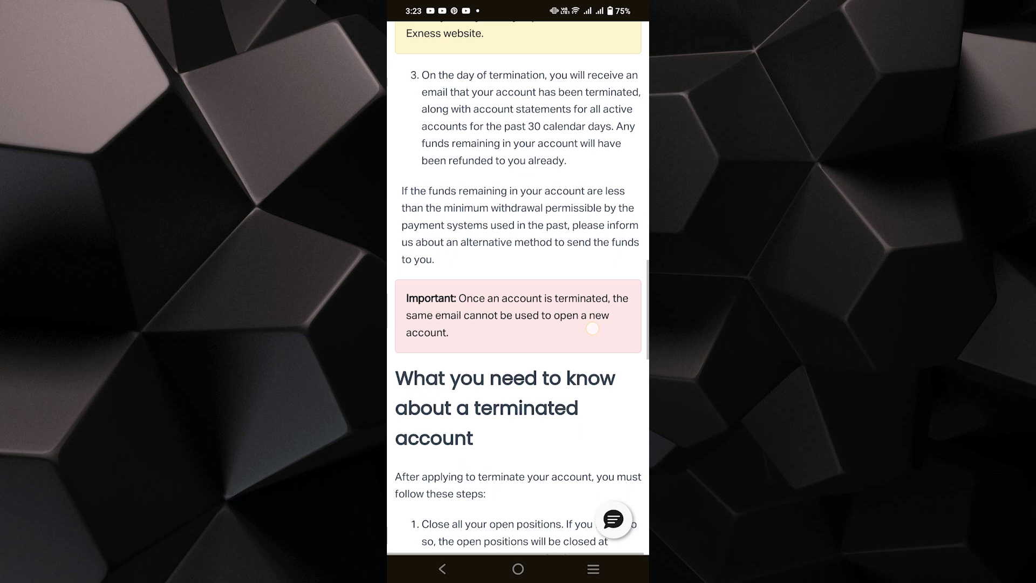
pyautogui.scroll(-4, 518, 292)
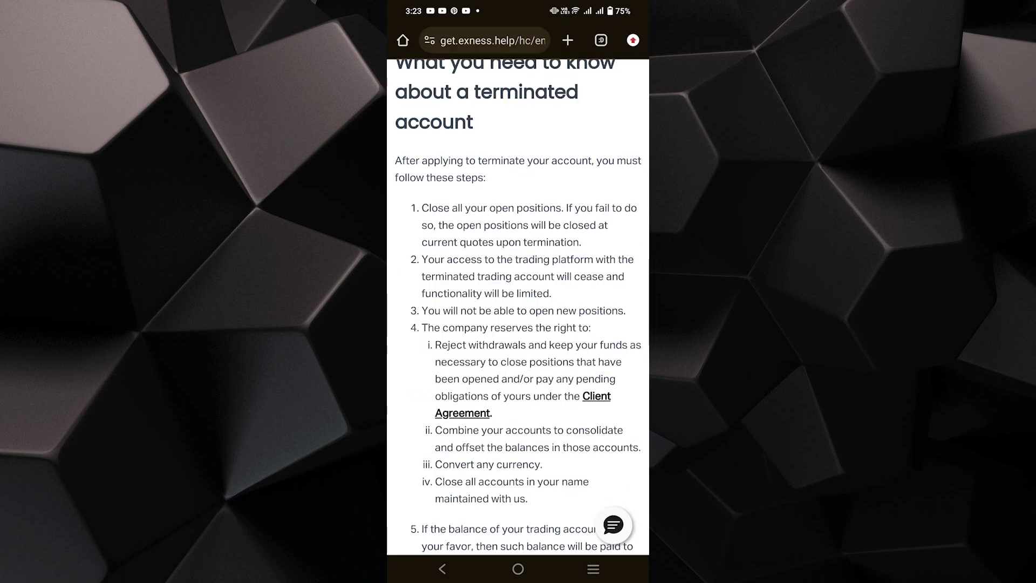